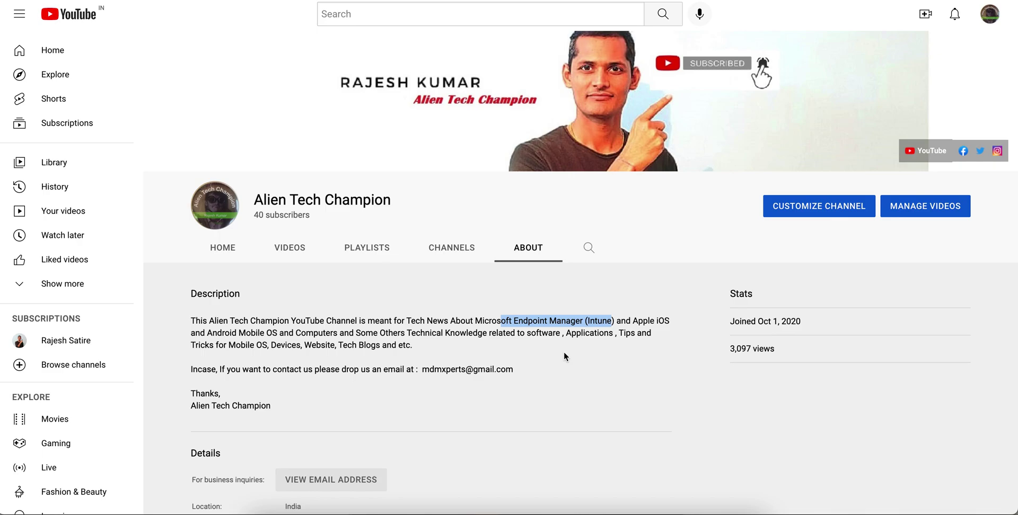
click(635, 285)
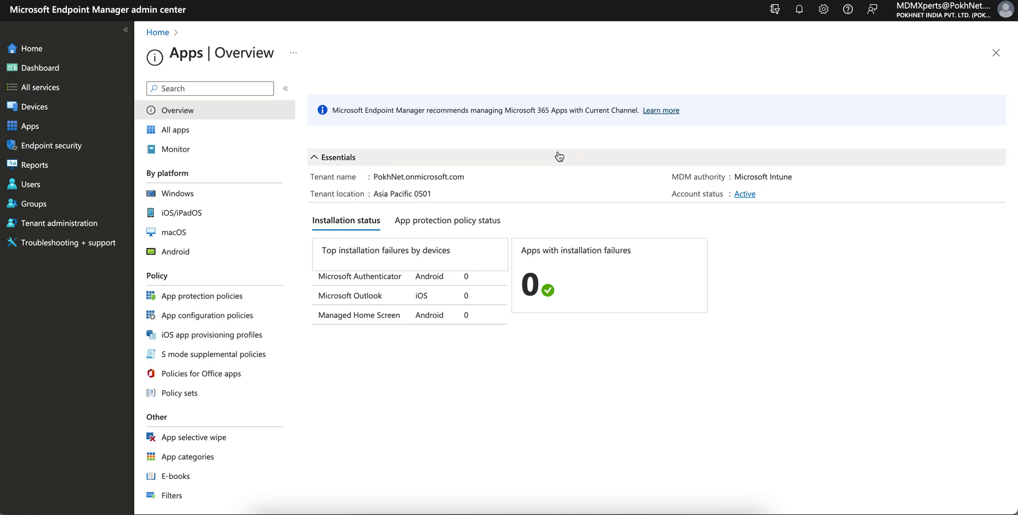
Look through the options in the Devices section and open the App selective wipe page under Apps
click(239, 438)
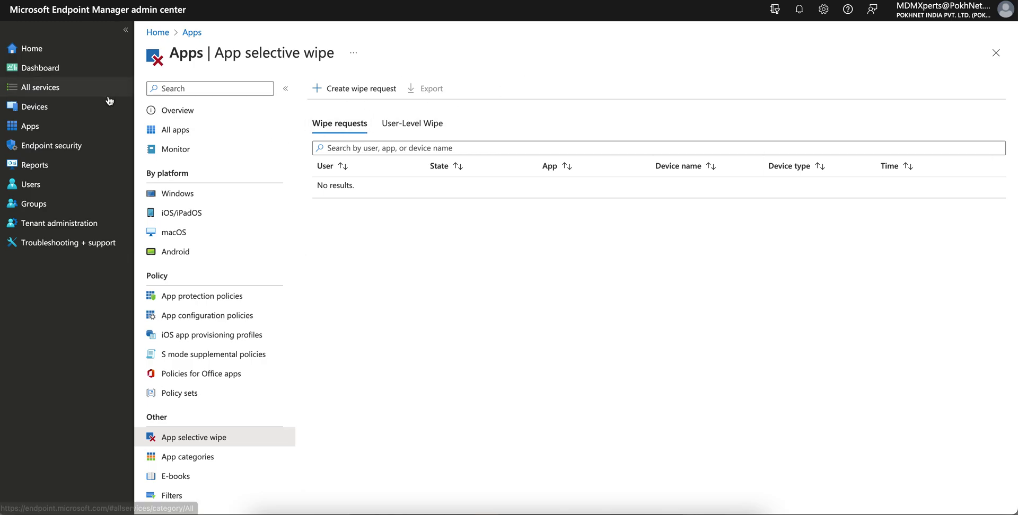
click(70, 106)
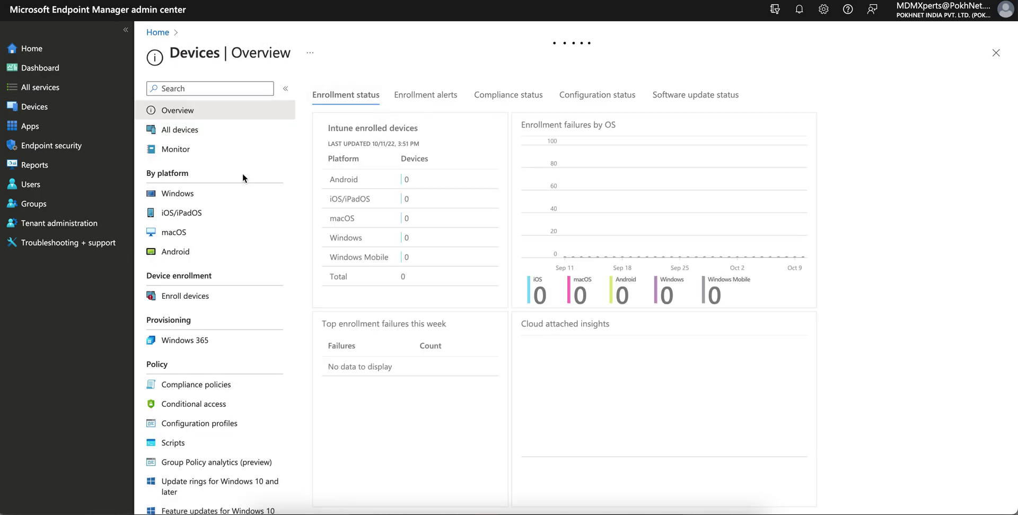
click(74, 109)
scroll(204, 259, down, 2)
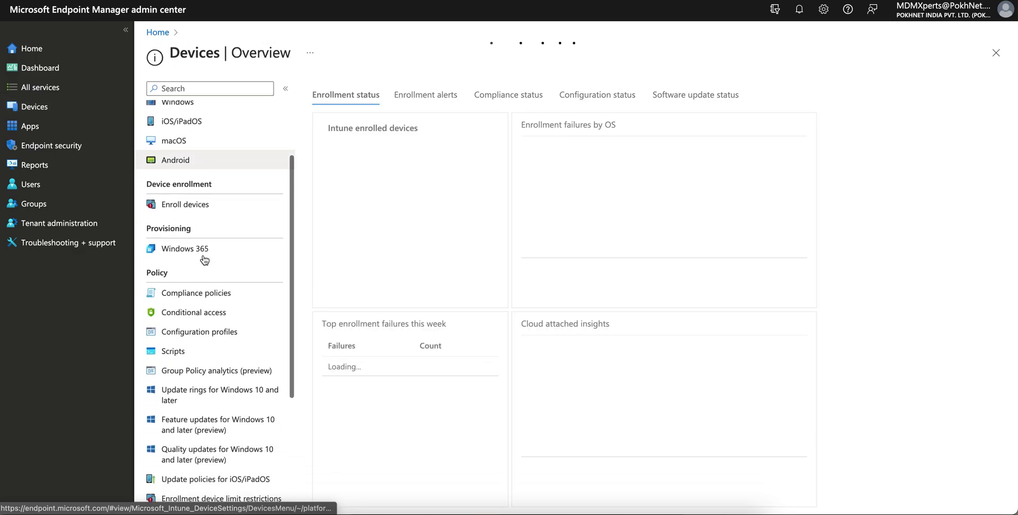
scroll(204, 259, down, 4)
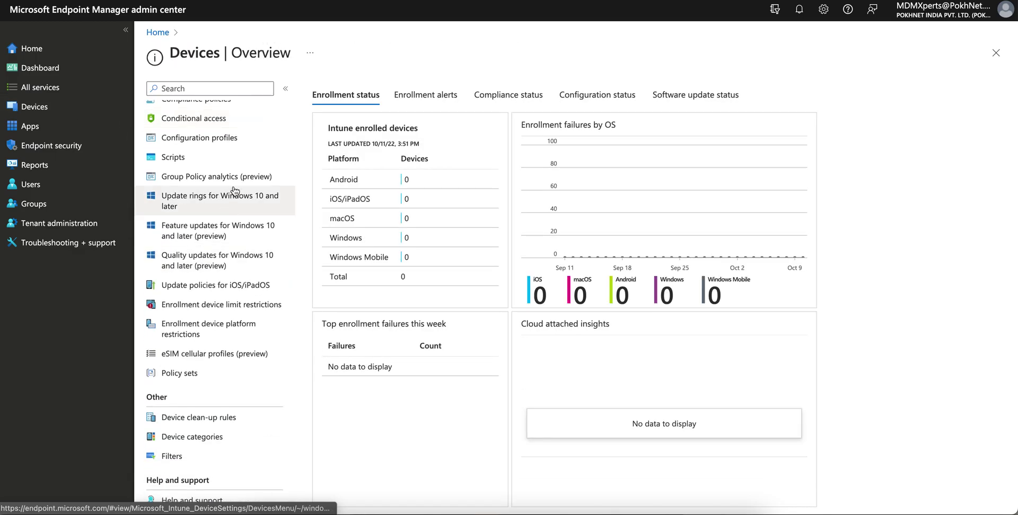
click(44, 128)
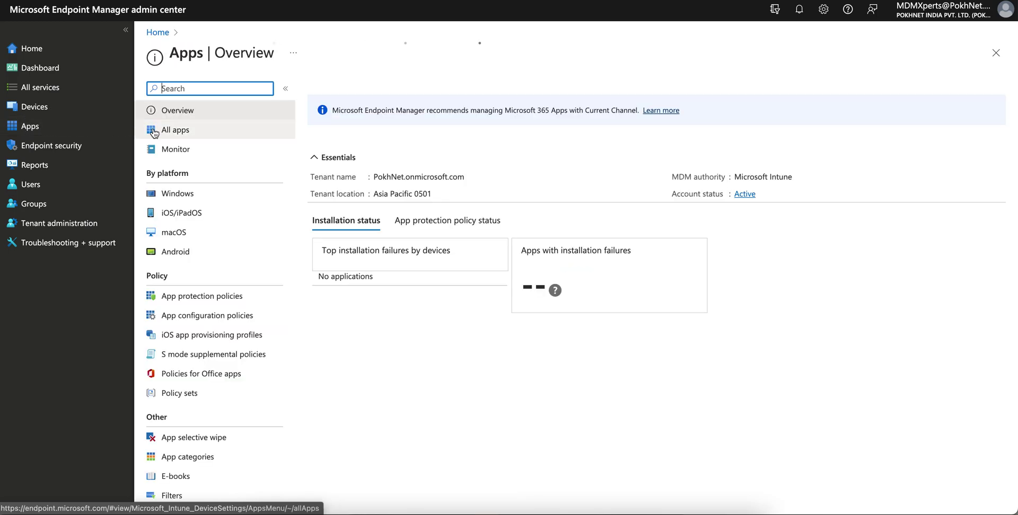
click(210, 438)
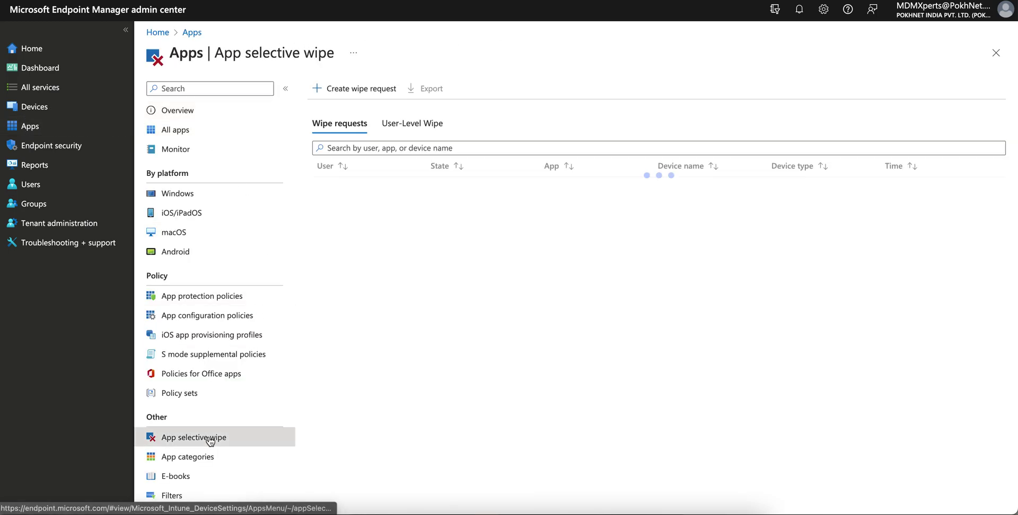
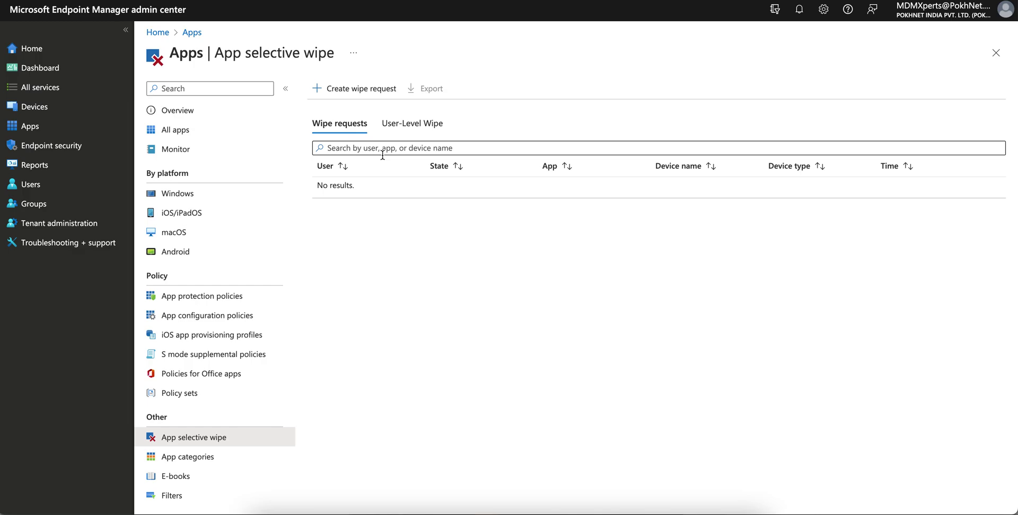
Start a wipe request for the Test1 user, check the user's device list, and close the request without creating it
click(369, 92)
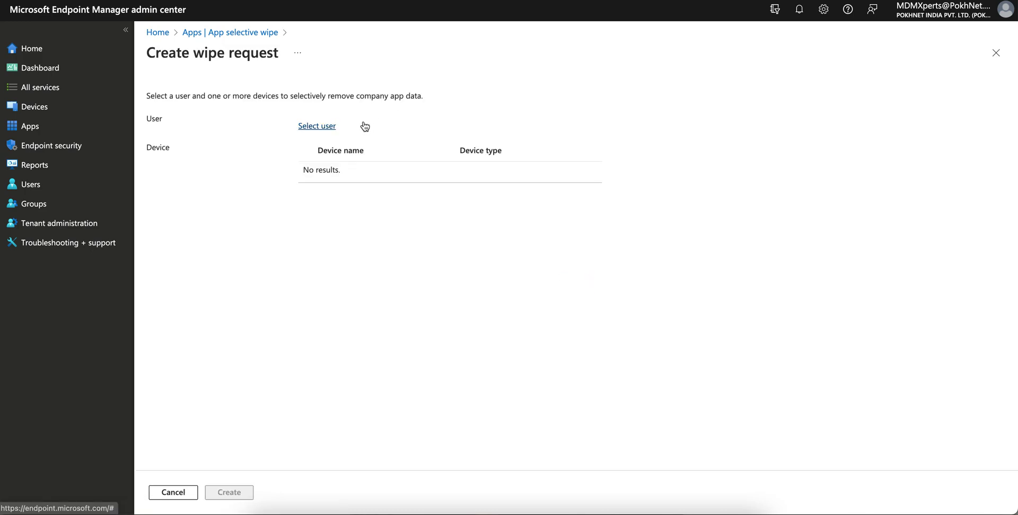
click(324, 127)
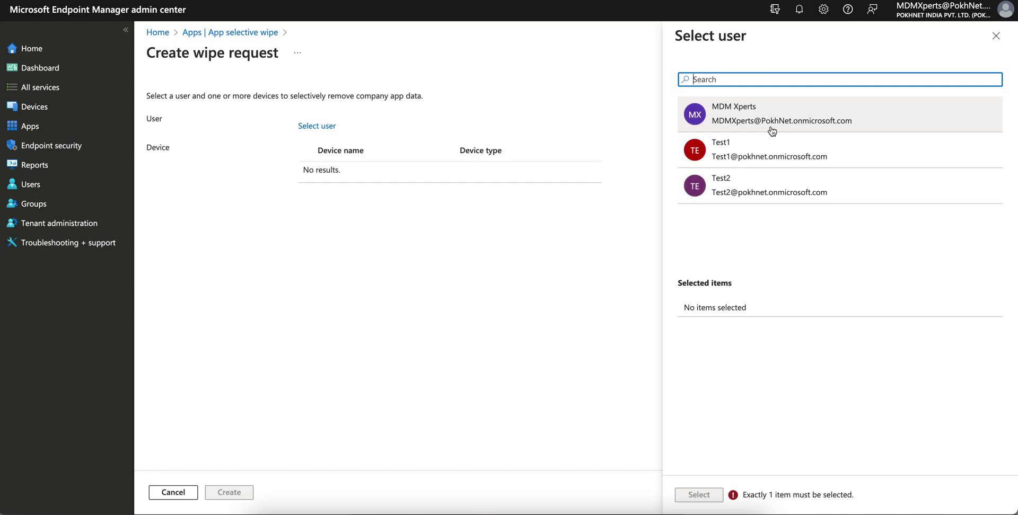
click(803, 153)
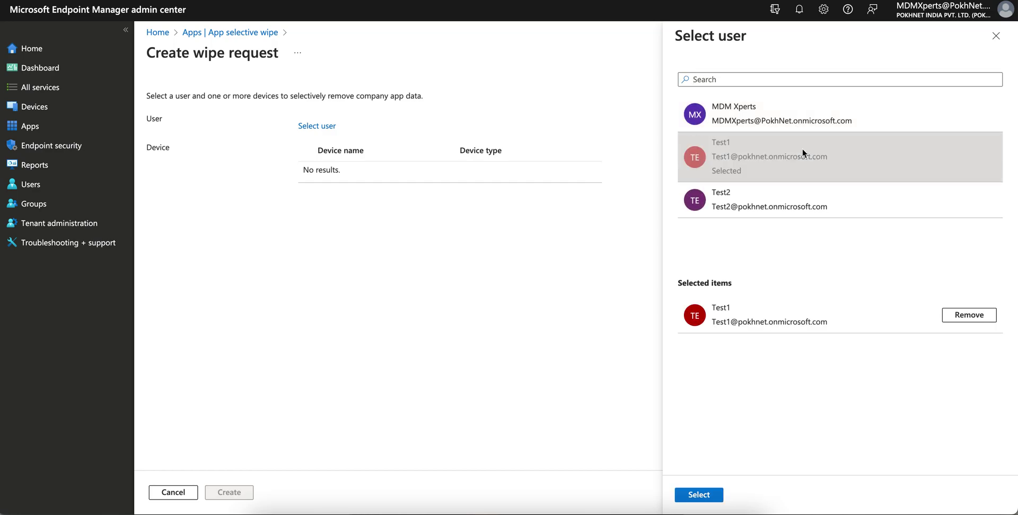
click(695, 495)
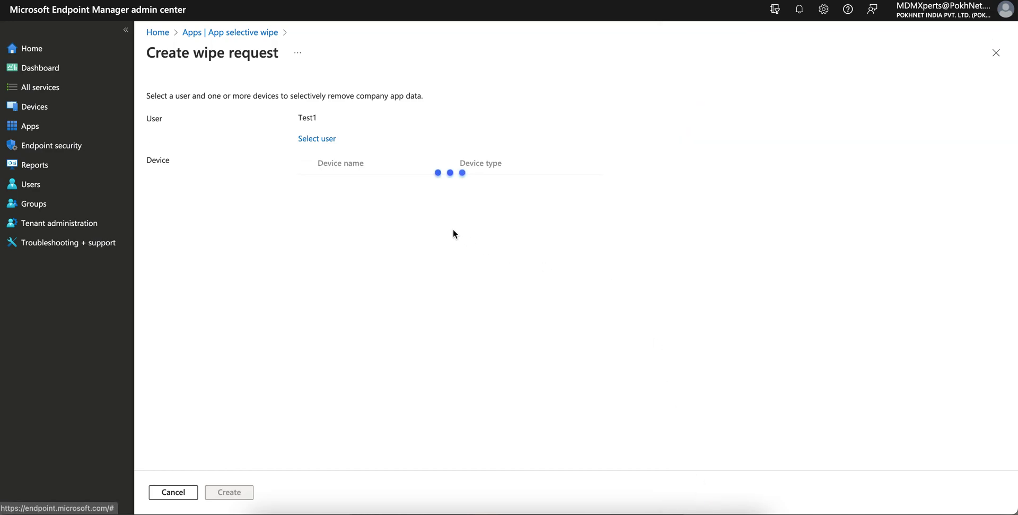
drag(327, 187, 347, 198)
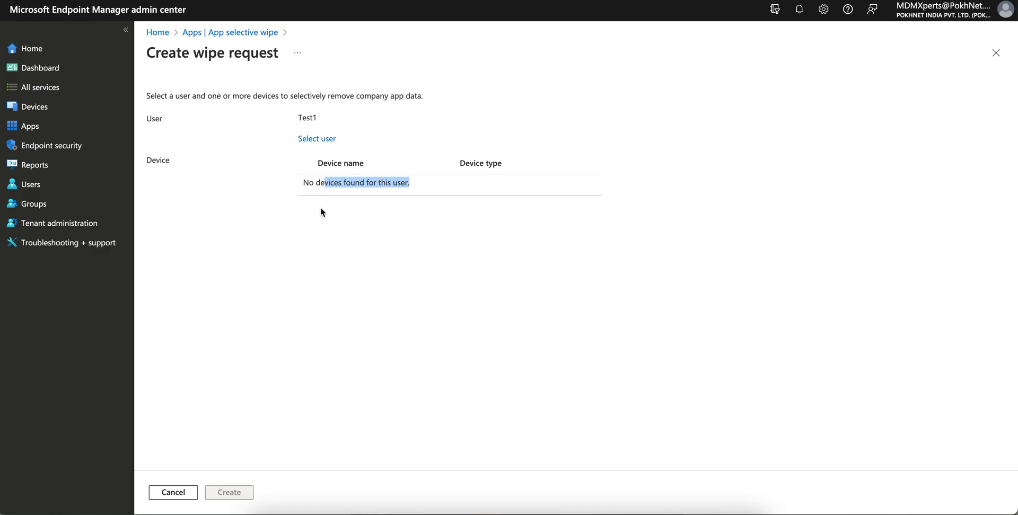
click(310, 189)
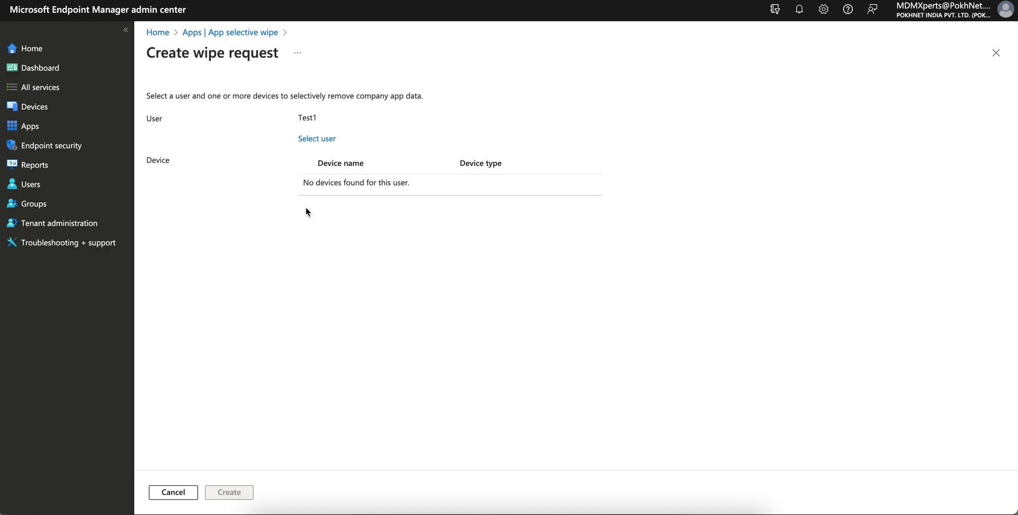
click(996, 54)
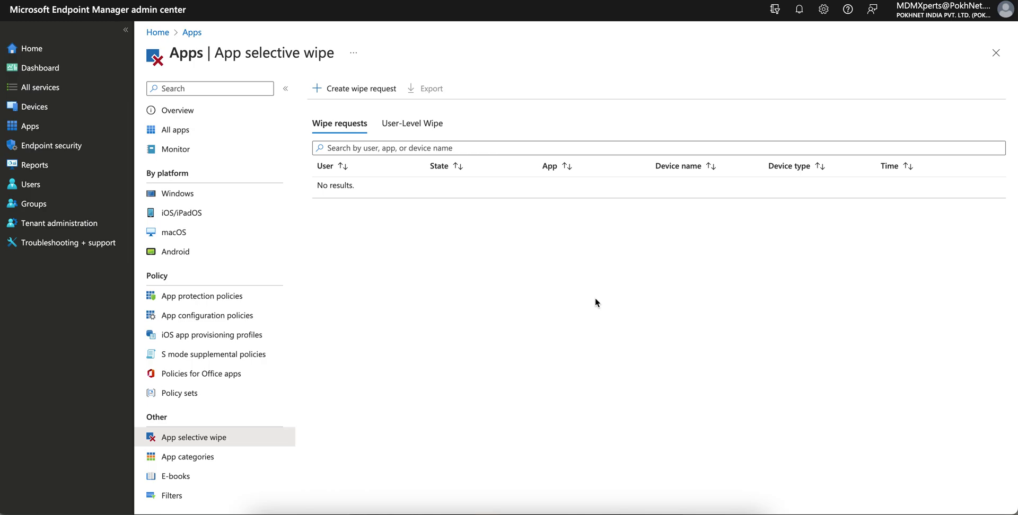
Add the Test1 user to the User-Level Wipe list
click(422, 123)
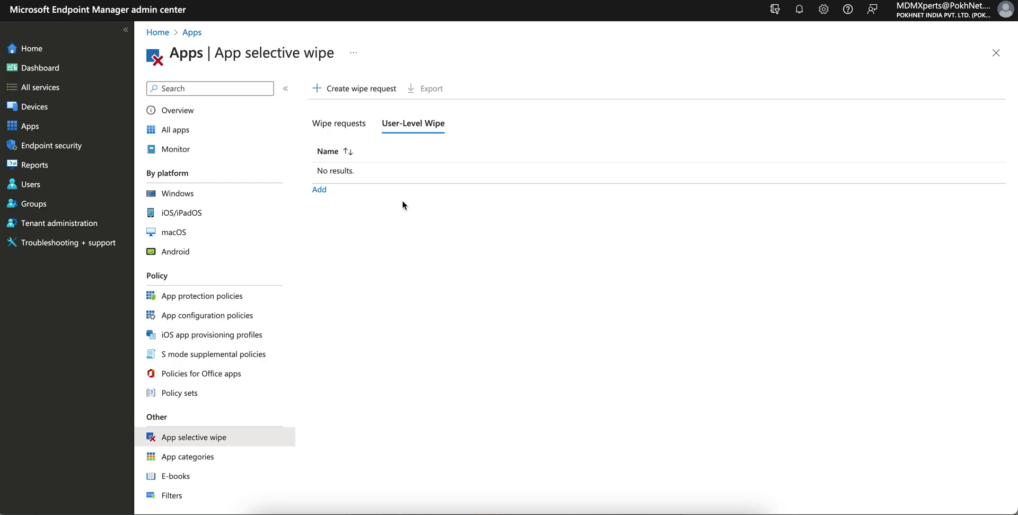
click(324, 194)
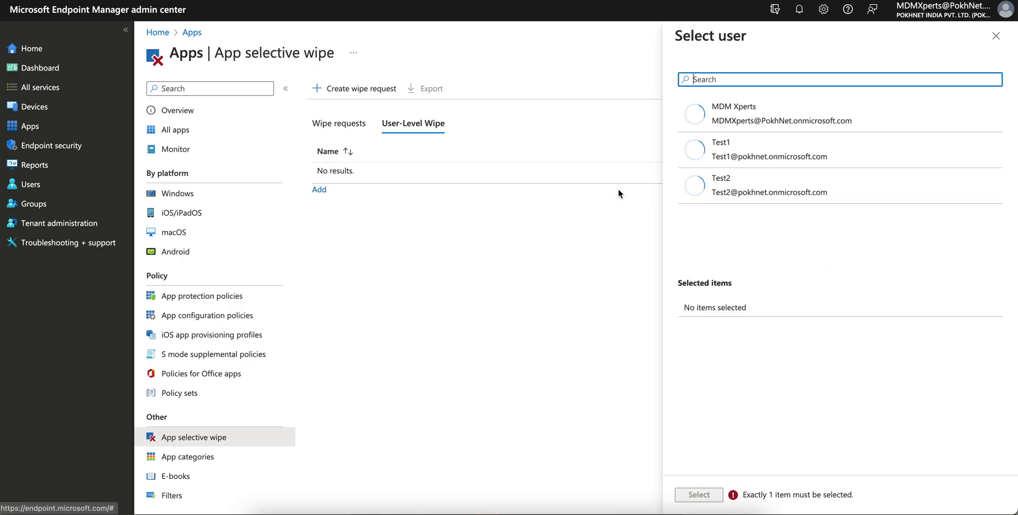
click(788, 156)
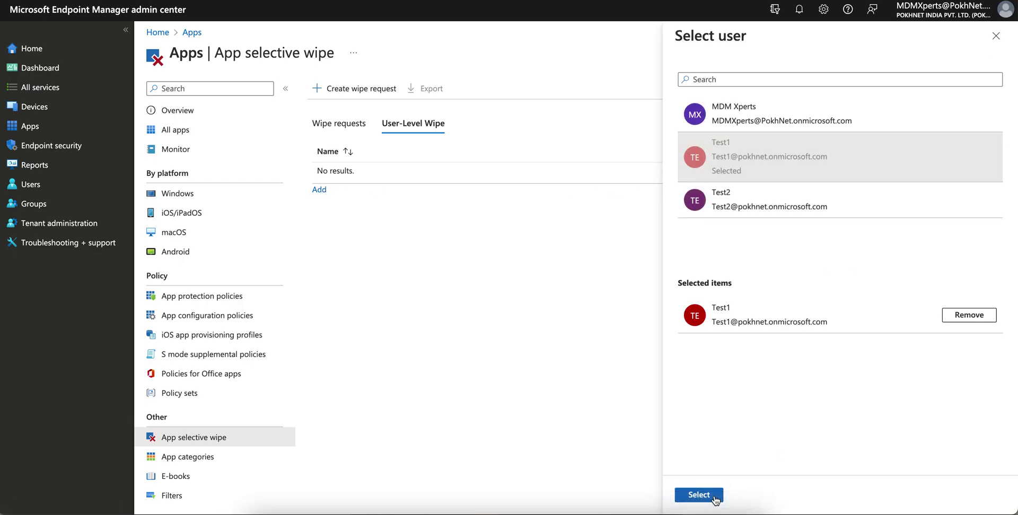
click(711, 499)
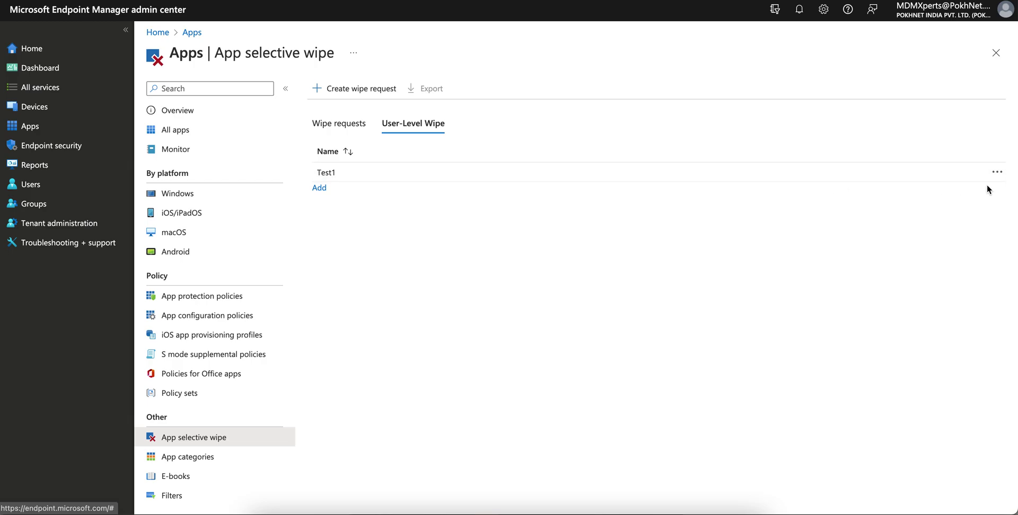
Remove Test1 from the User-Level Wipe list and return to the wipe requests list
click(996, 173)
click(940, 182)
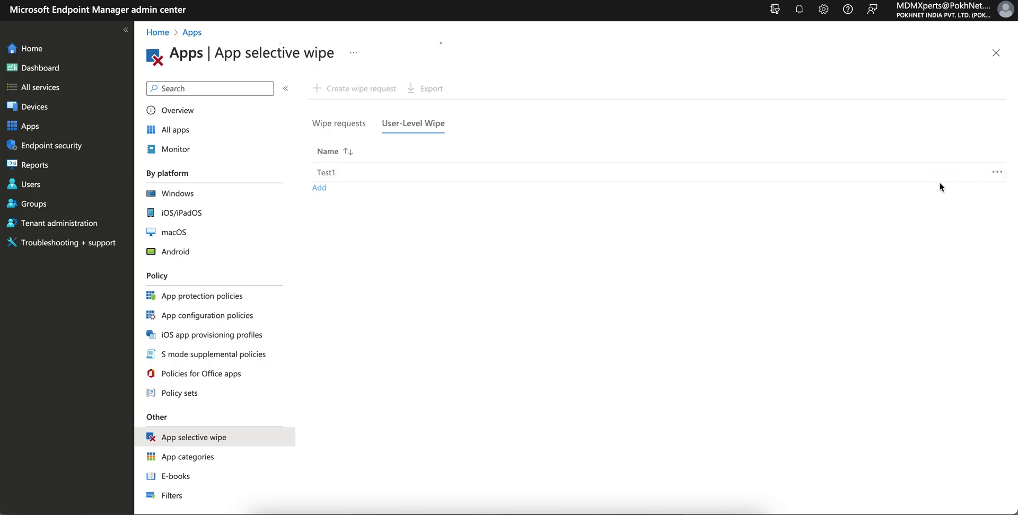
click(338, 123)
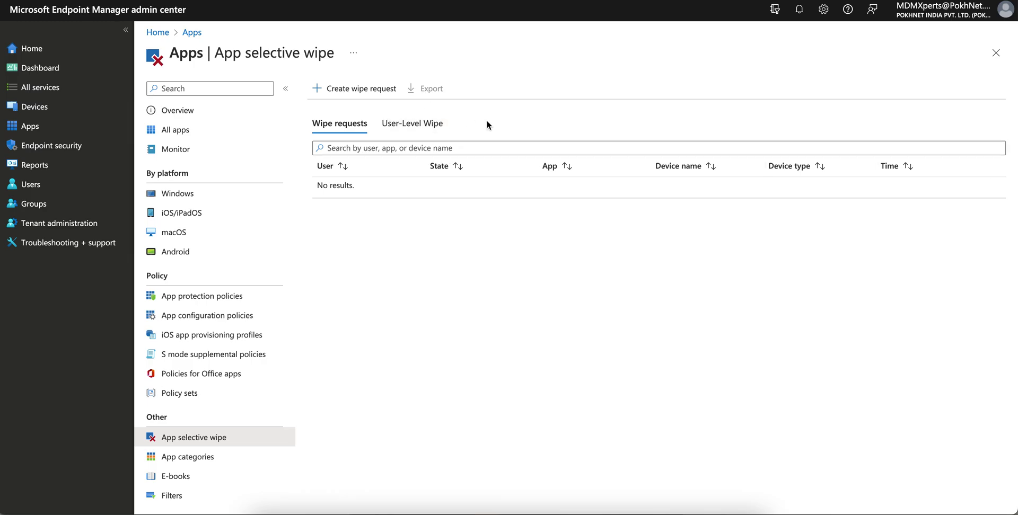
Open the reports of App protection status in the Apps monitoring section
click(76, 129)
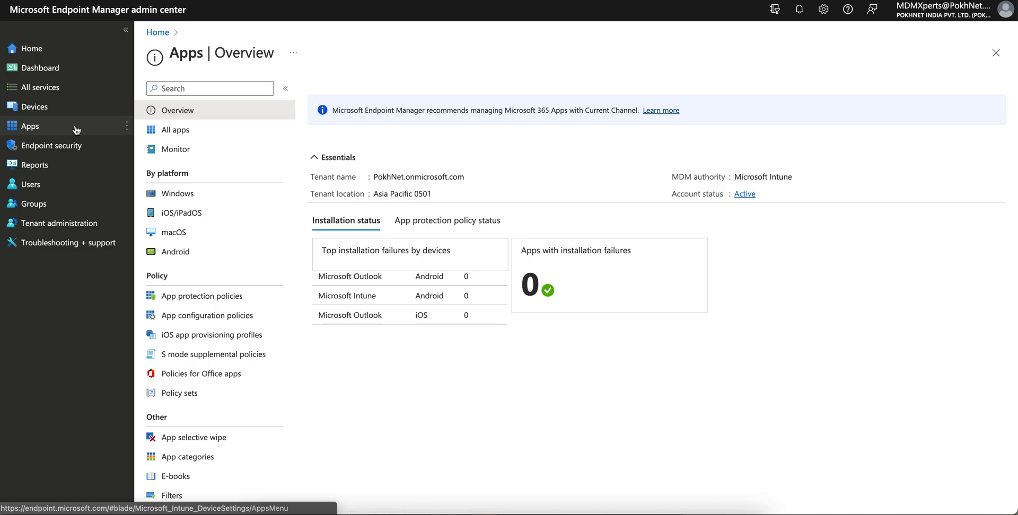
click(200, 153)
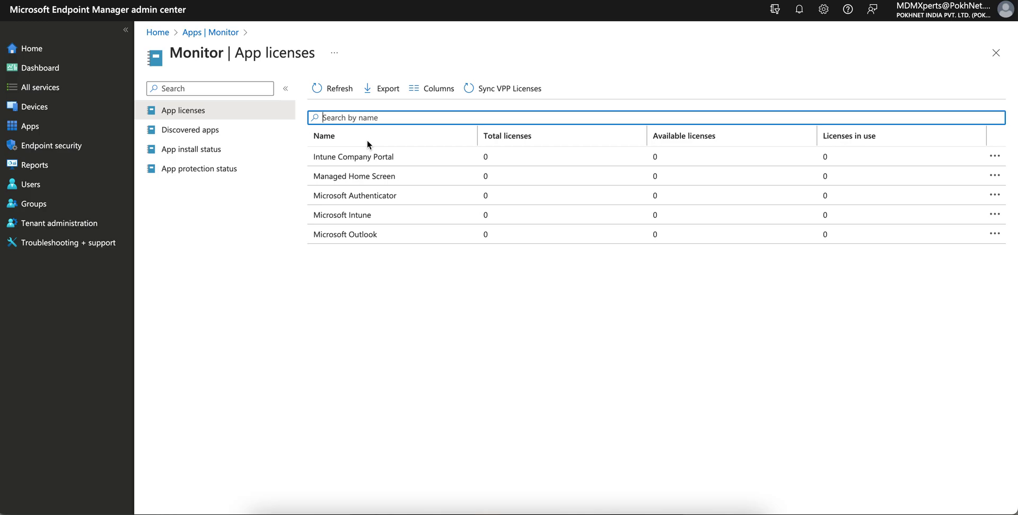
click(225, 168)
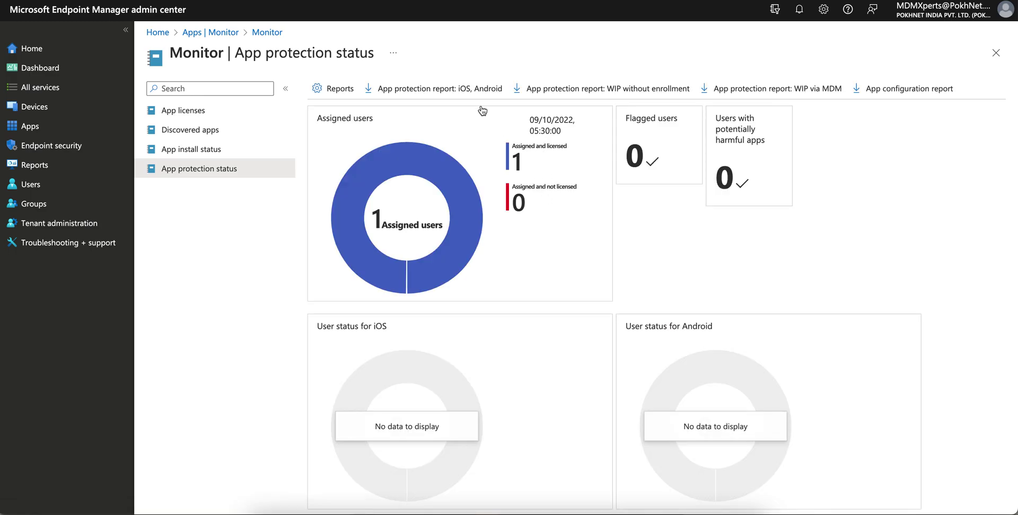
click(341, 90)
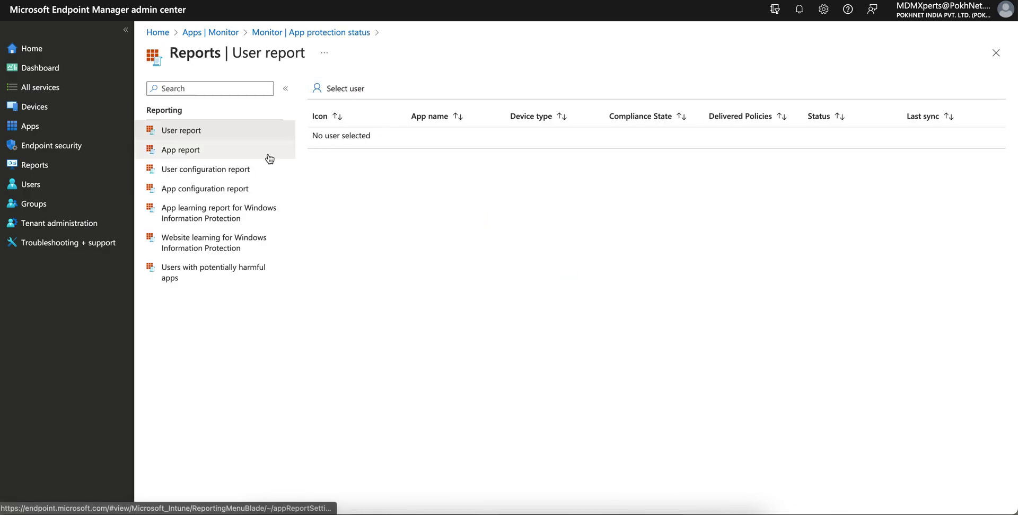
Open the App report and filter it by the iOS/iPadOS platform and the Protected status
click(222, 153)
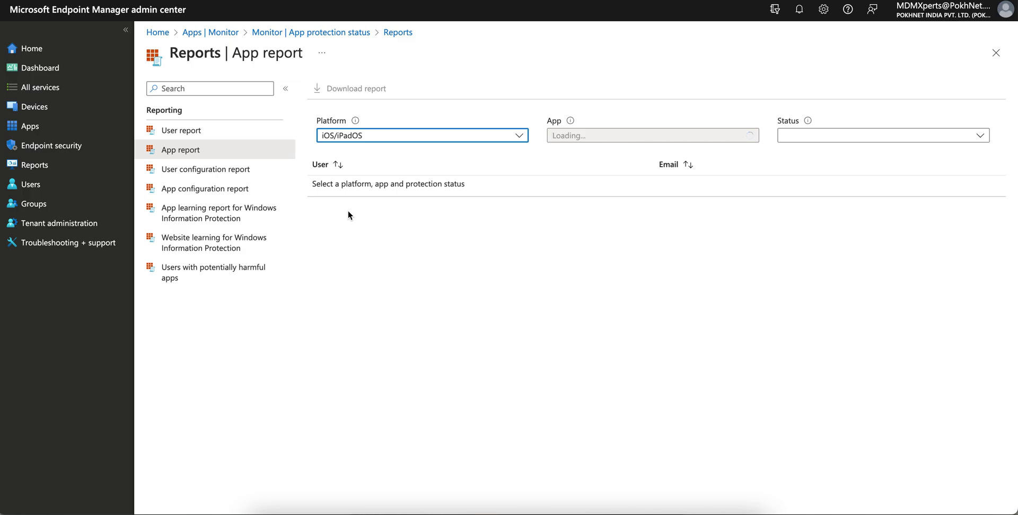
click(469, 136)
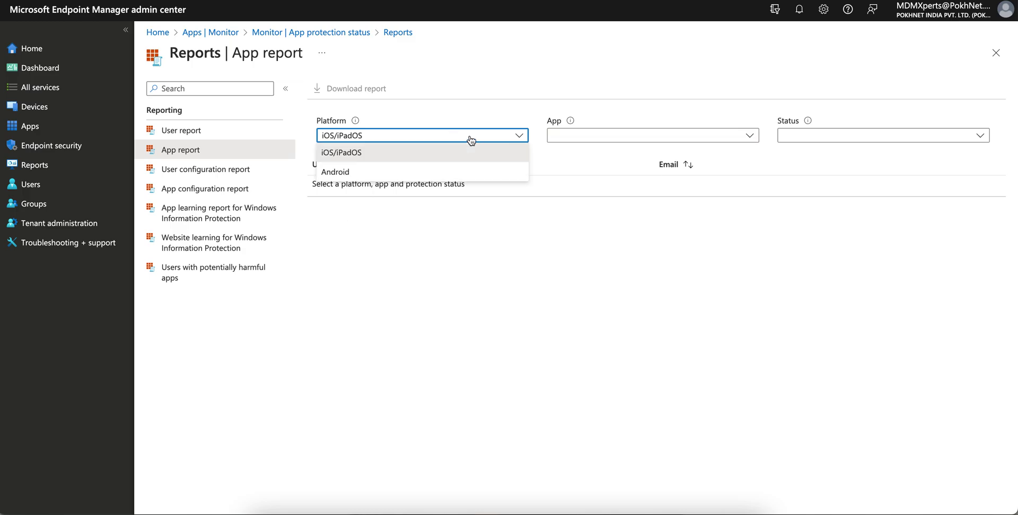
click(411, 156)
click(584, 136)
click(695, 141)
click(820, 139)
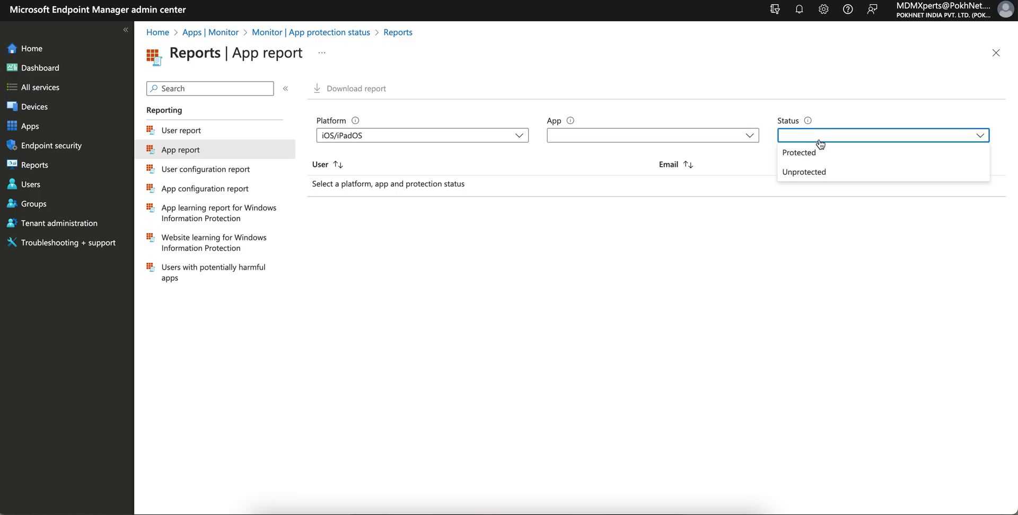
click(814, 151)
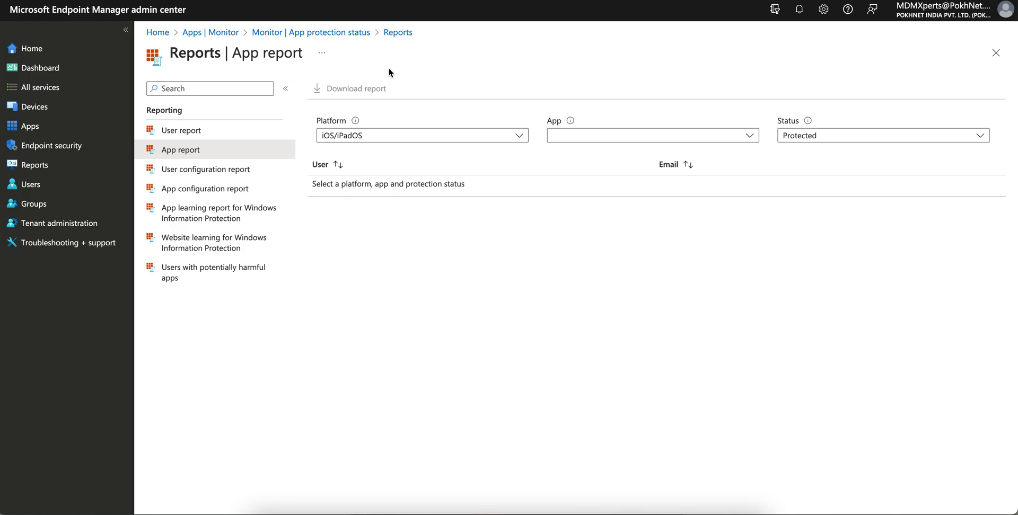
Check the app protection User report for the Test1 user and return to the Apps overview
click(197, 134)
click(347, 89)
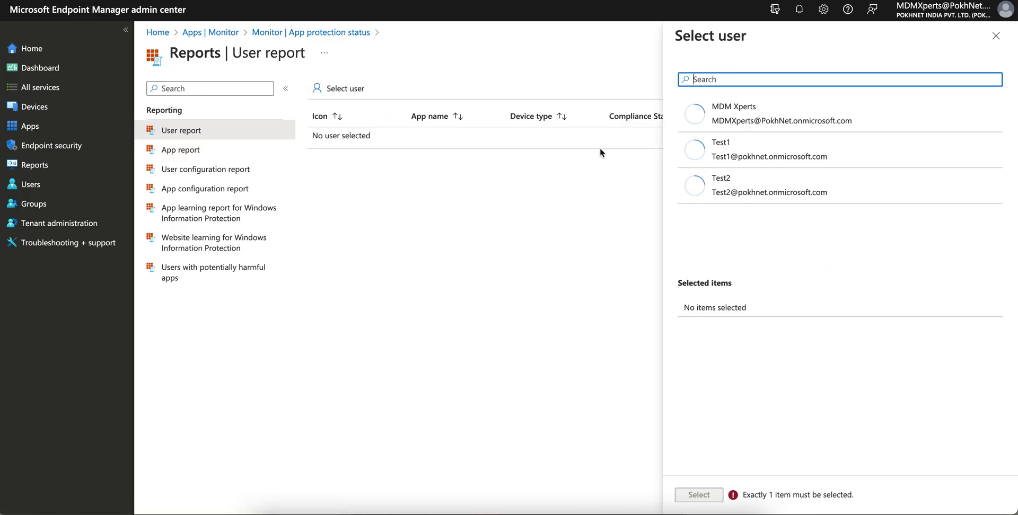
click(785, 148)
click(711, 494)
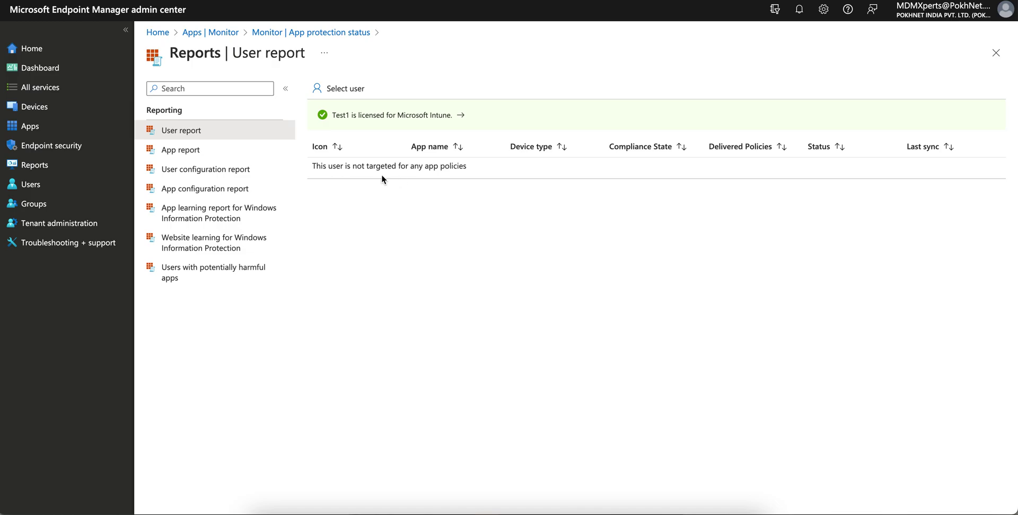
drag(346, 166, 475, 169)
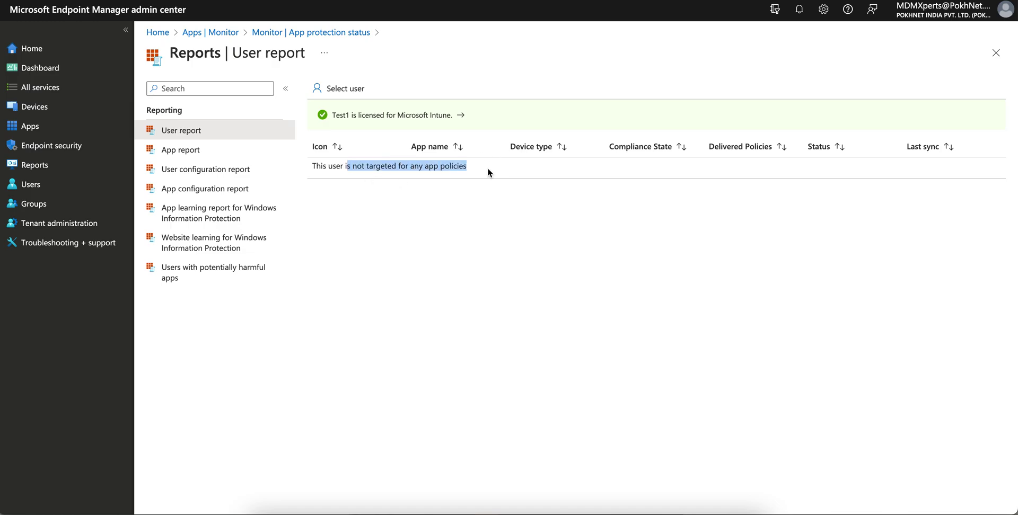
click(484, 196)
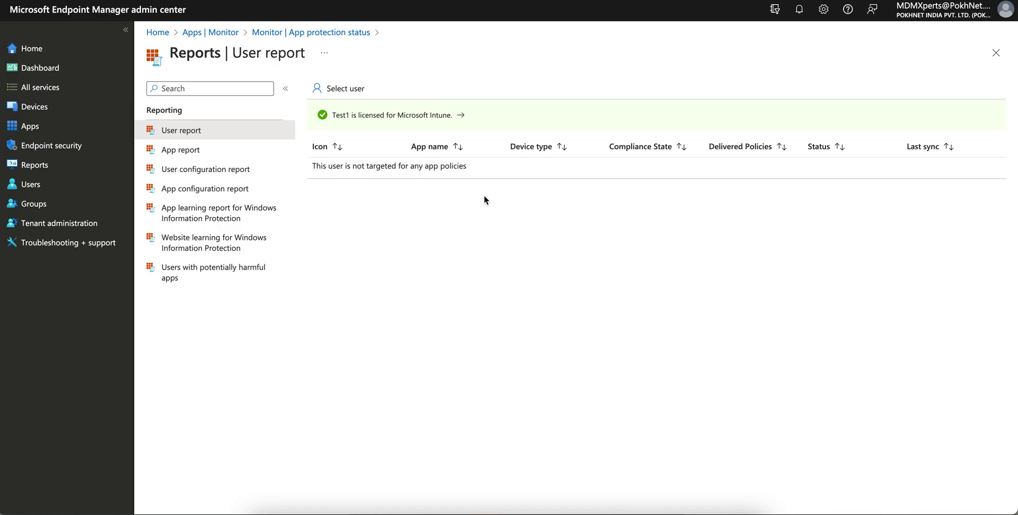
click(80, 127)
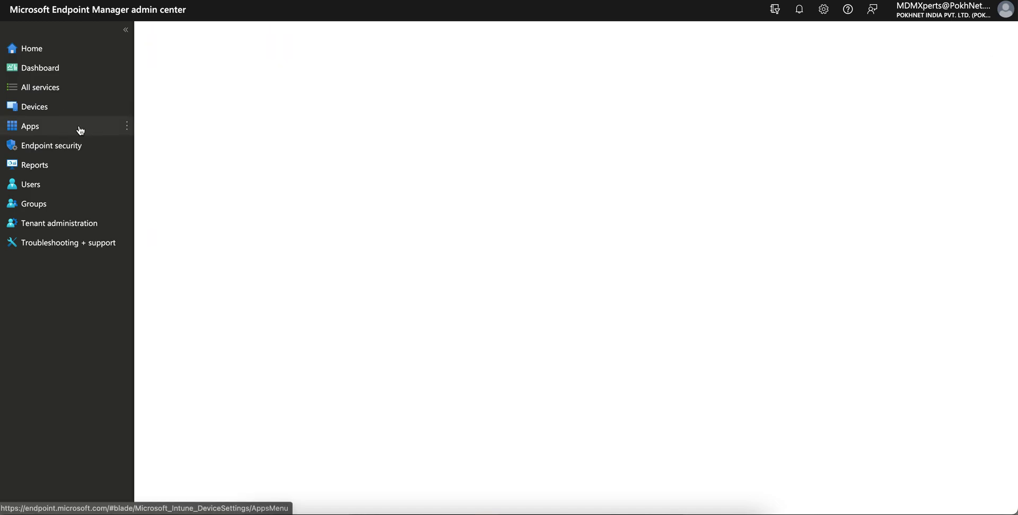
scroll(367, 378, down, 1)
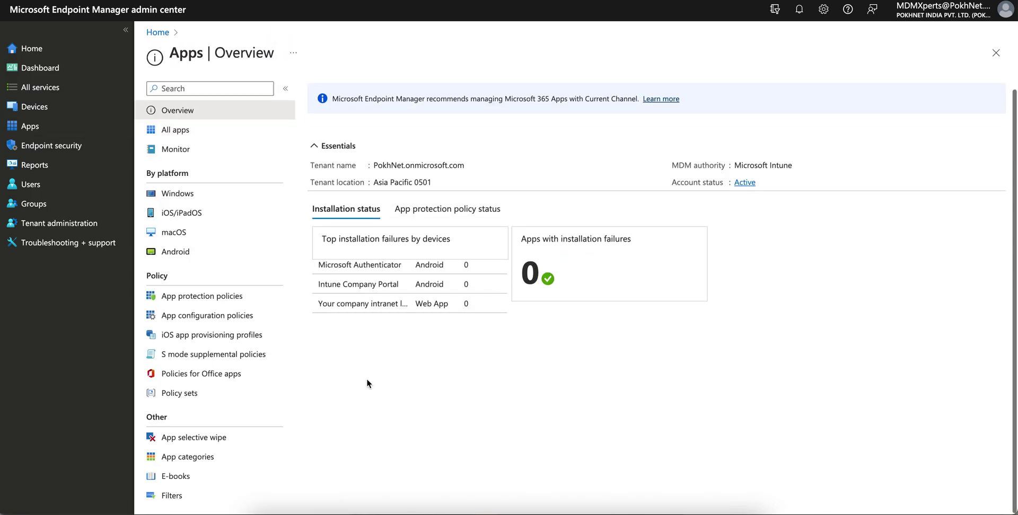